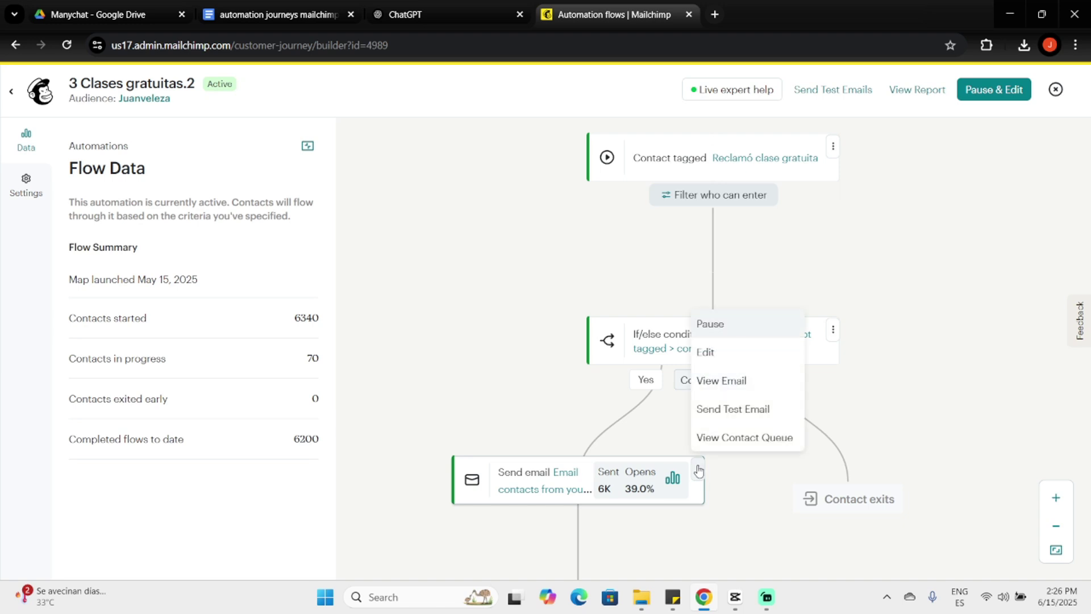
View the Send email card's email in a new tab and scroll it down to the footer.
click(722, 381)
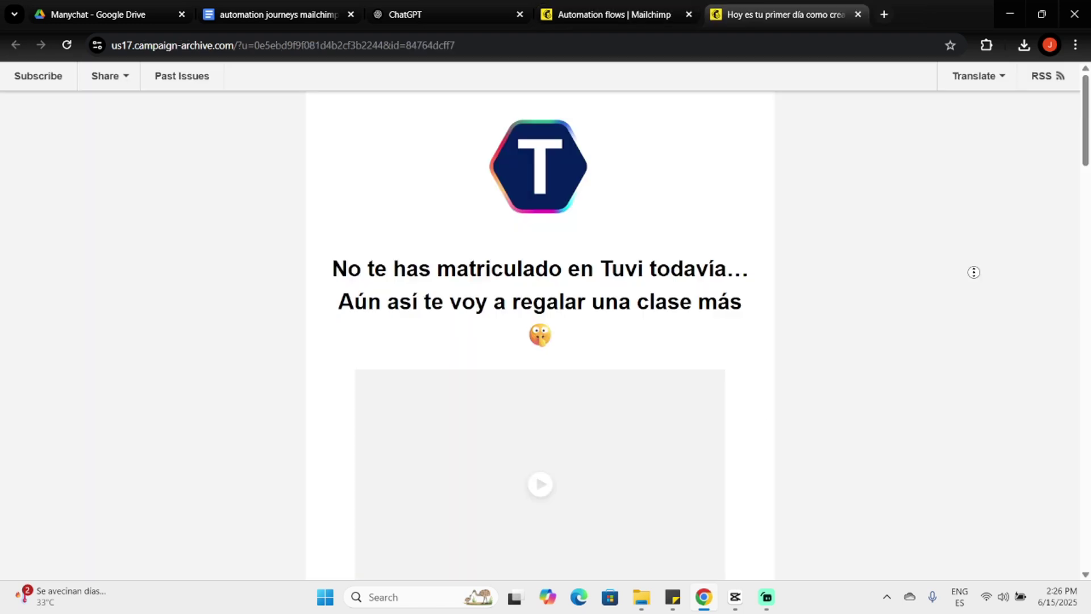
scroll(974, 272, down, 10)
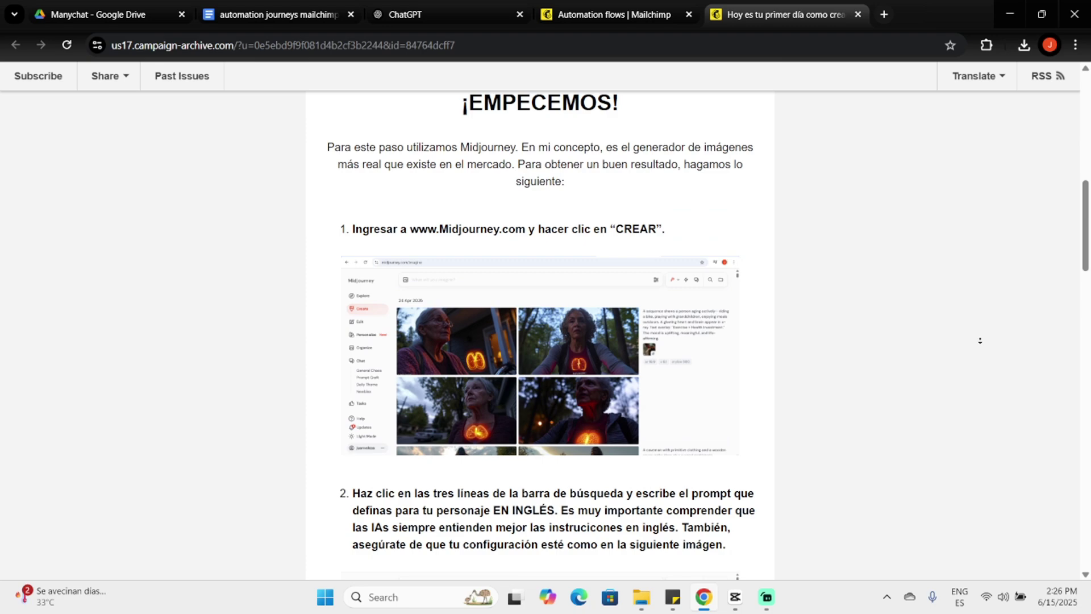
scroll(980, 341, down, 15)
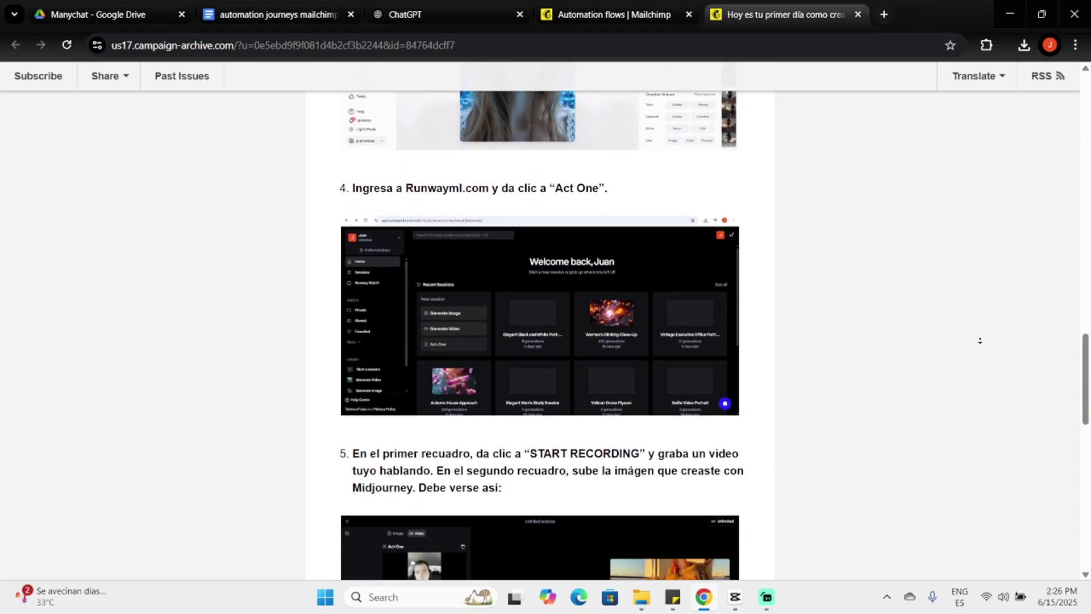
scroll(980, 340, down, 15)
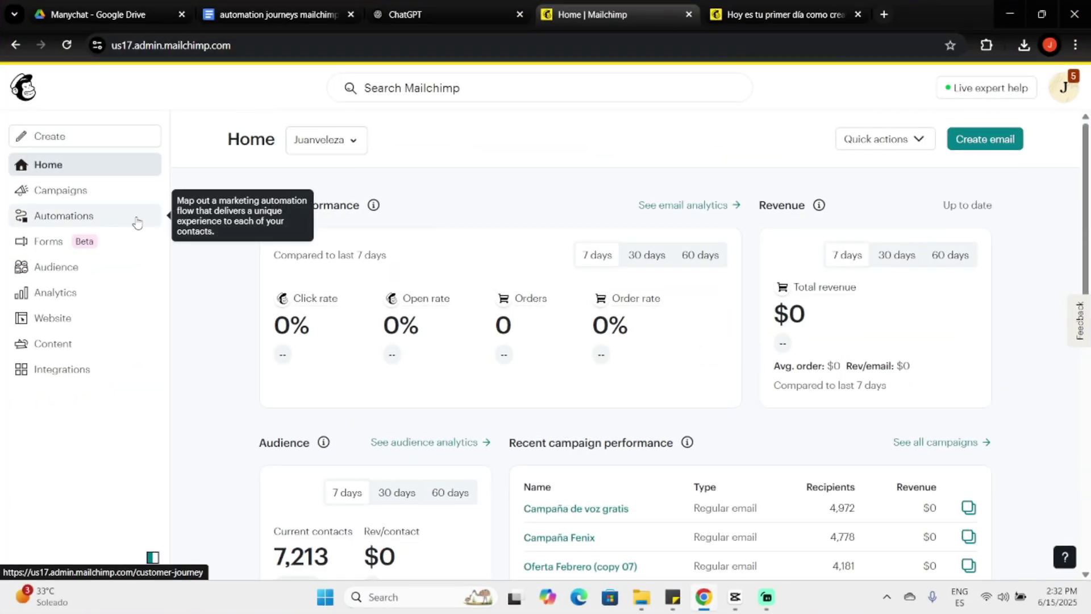
Build a new automation flow from scratch and name it TheBikini.com.
click(137, 221)
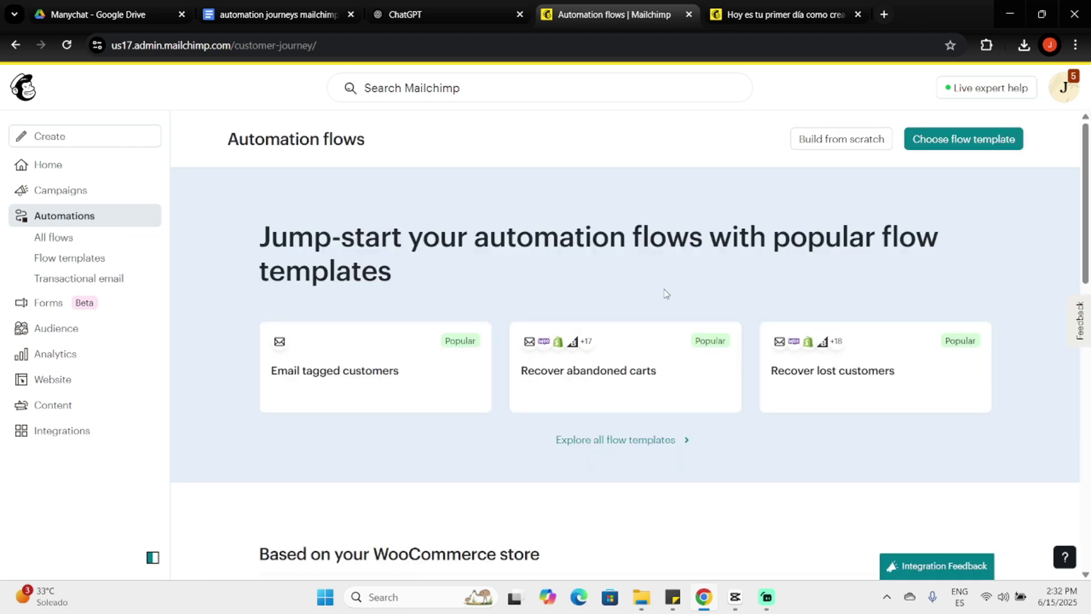
click(829, 147)
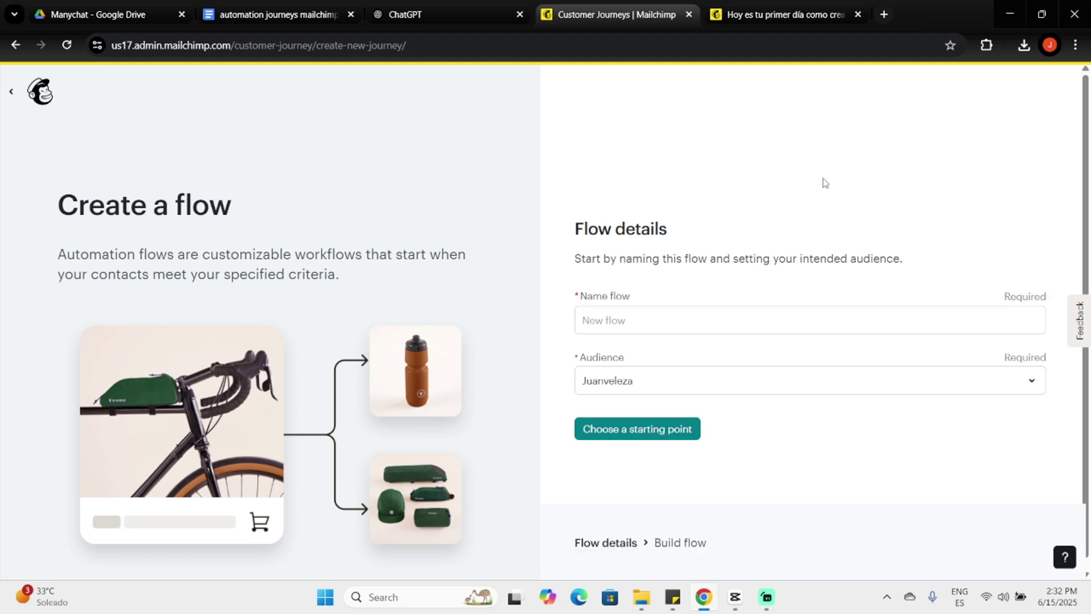
click(757, 325)
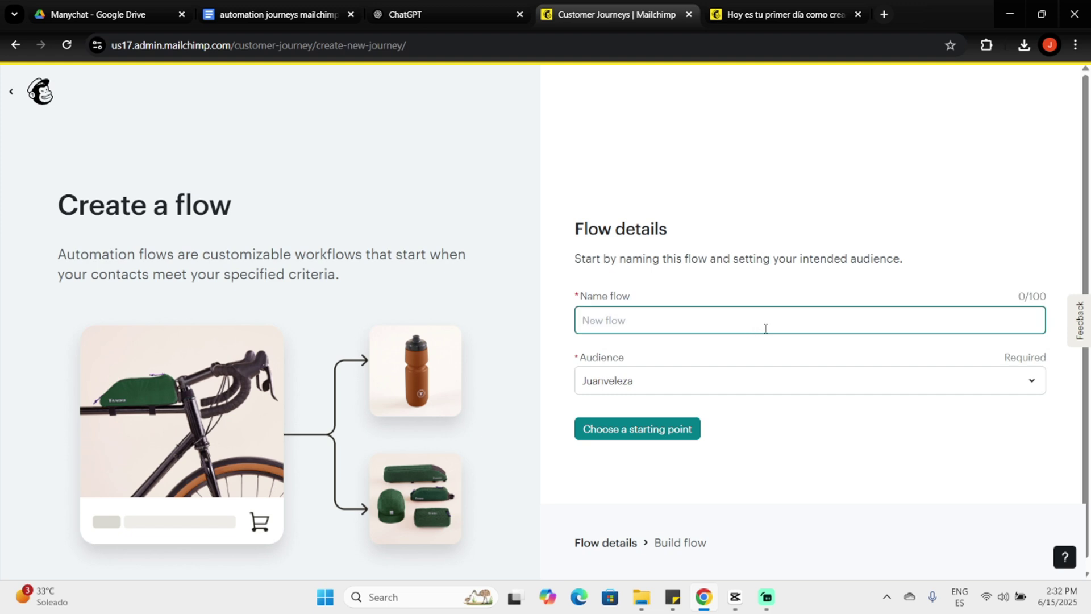
text(TheBikini.com)
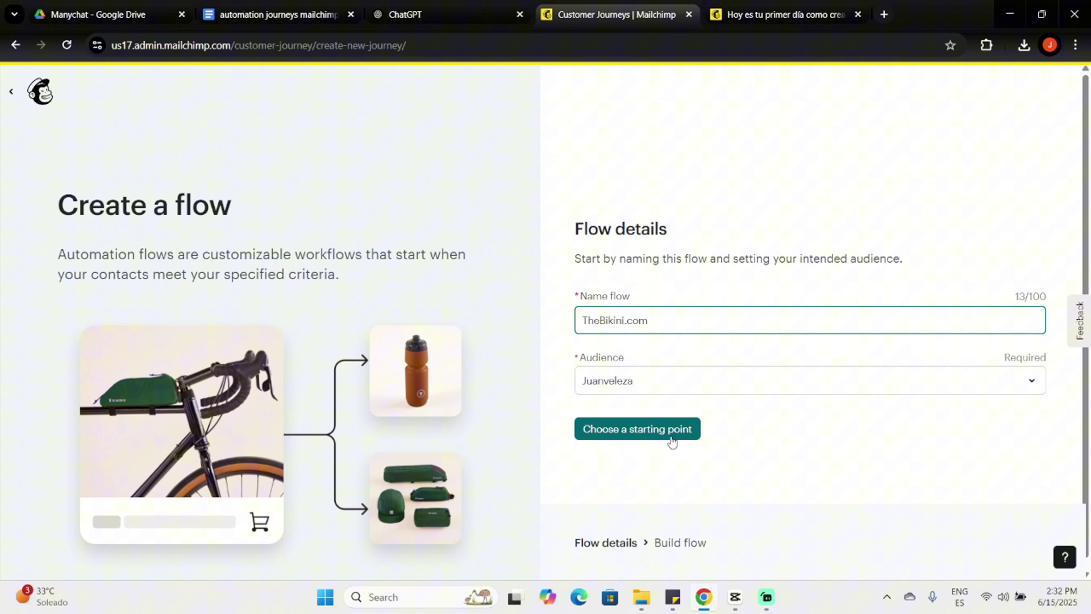
Save a Contact Activity > Signs up for Email trigger that includes imported contacts.
click(672, 432)
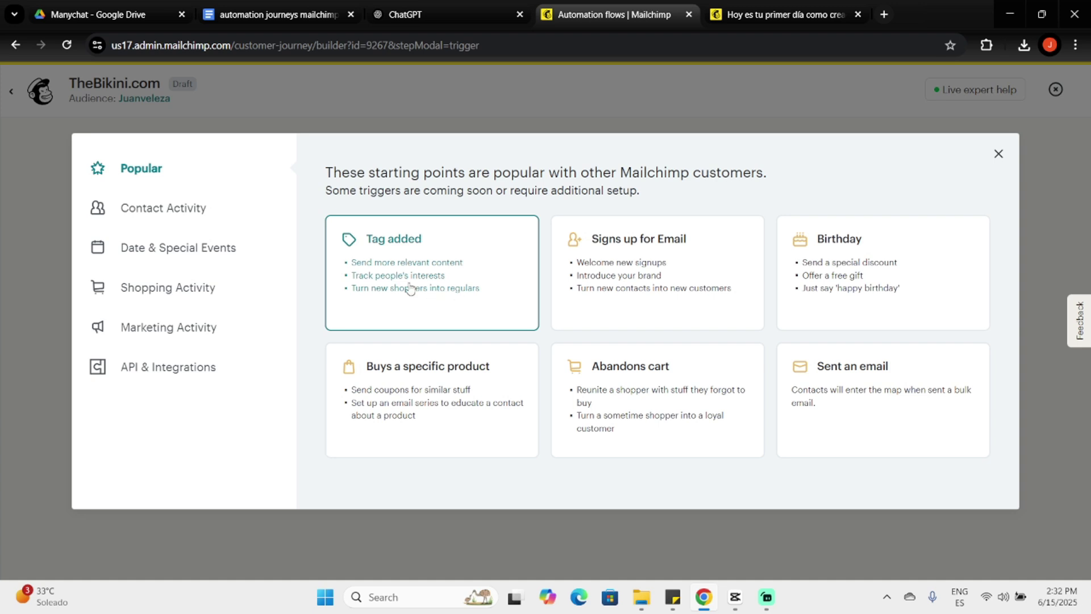
click(203, 213)
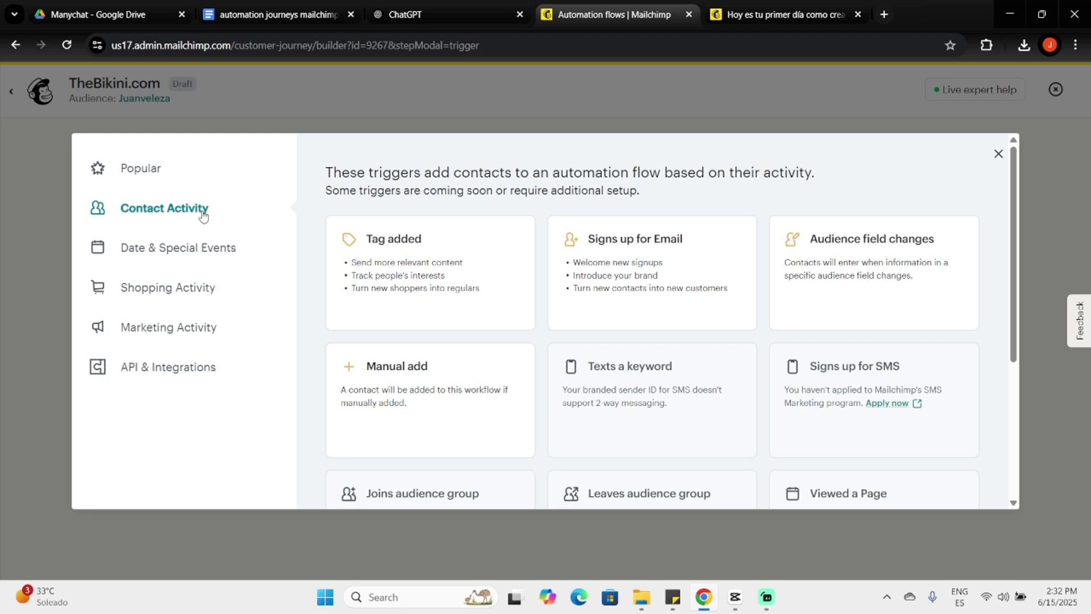
click(641, 316)
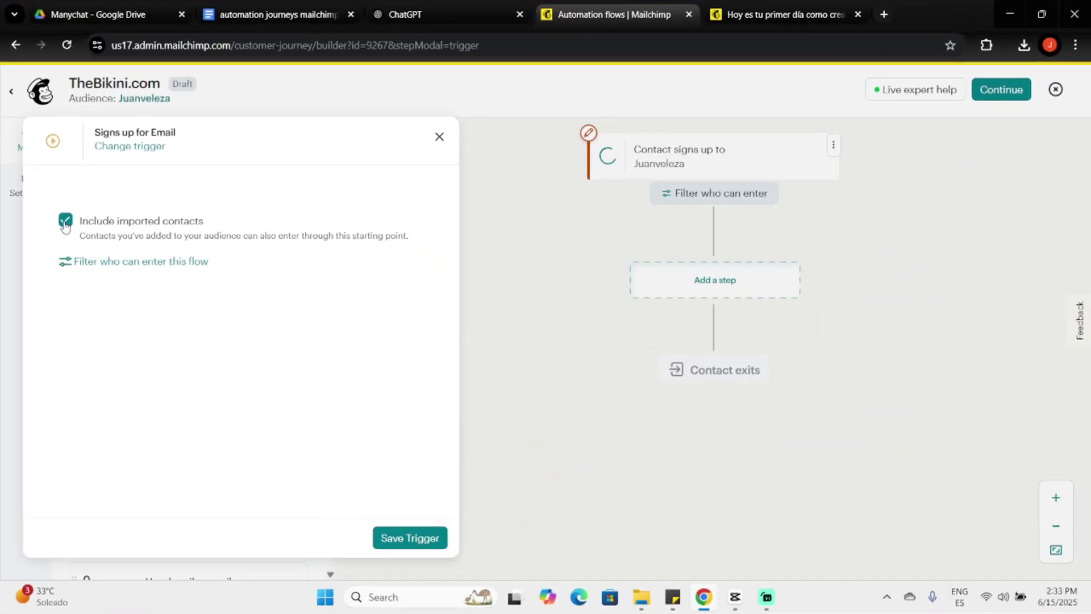
click(409, 545)
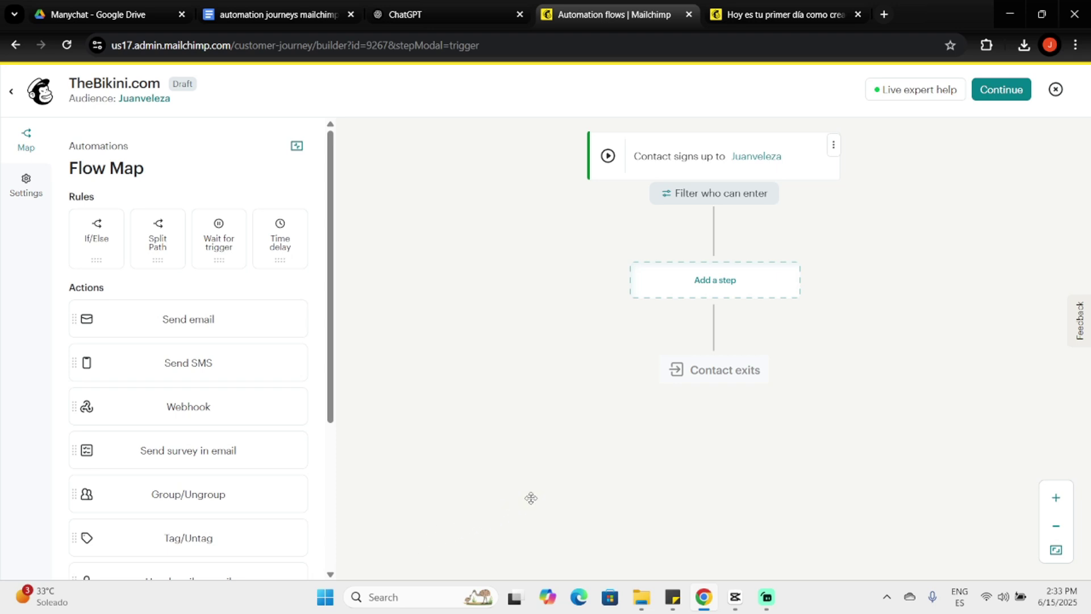
Add a Send email step after the signup trigger.
click(713, 290)
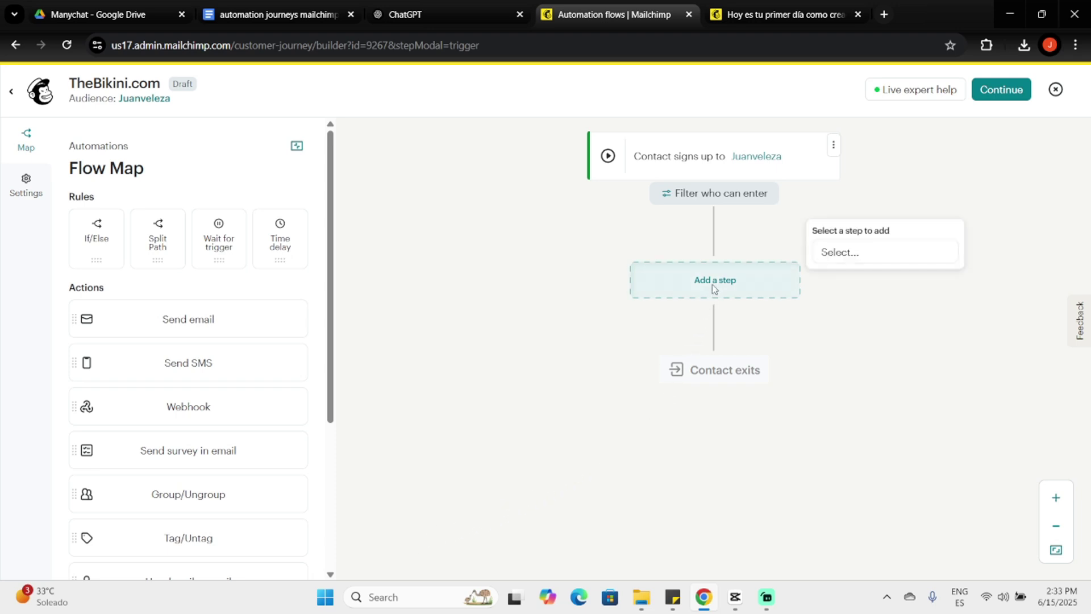
click(832, 256)
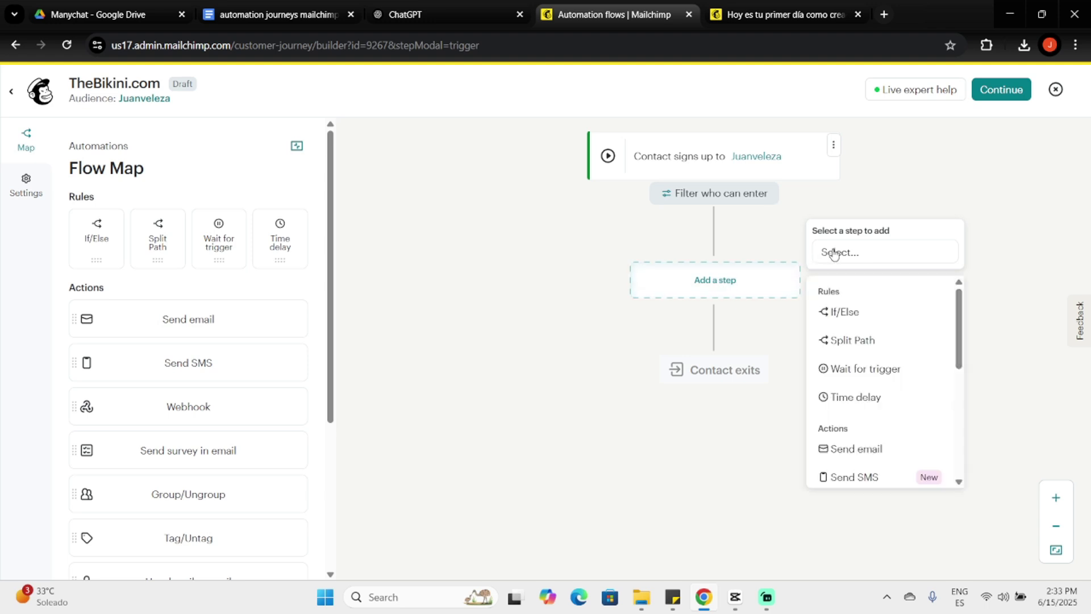
click(841, 455)
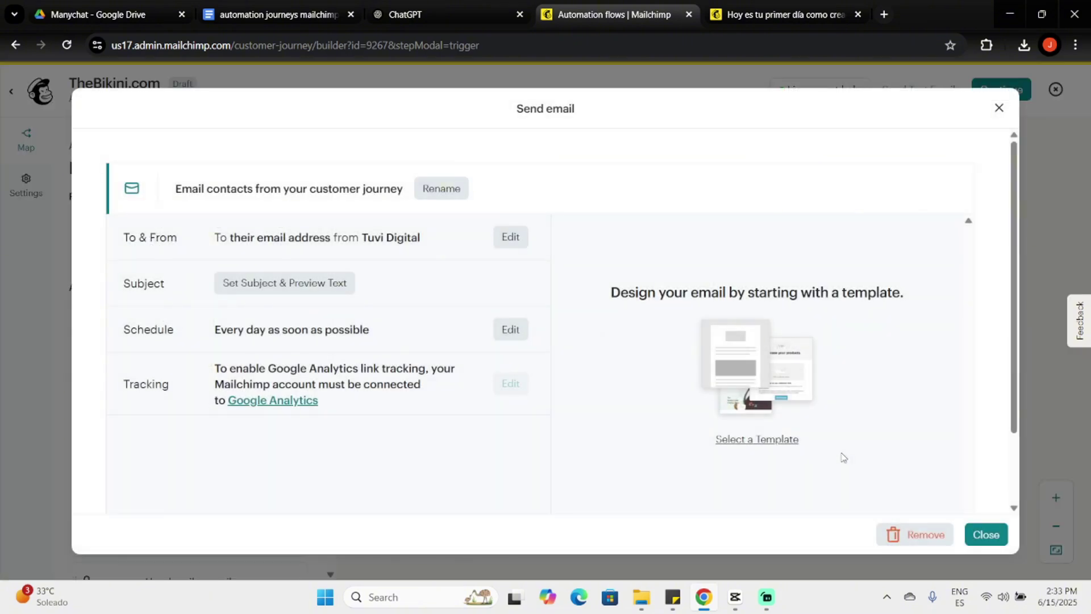
Save subject 'Thanks for joining!' and preview text 'Welcome to TheBikini.com' for the email.
click(324, 287)
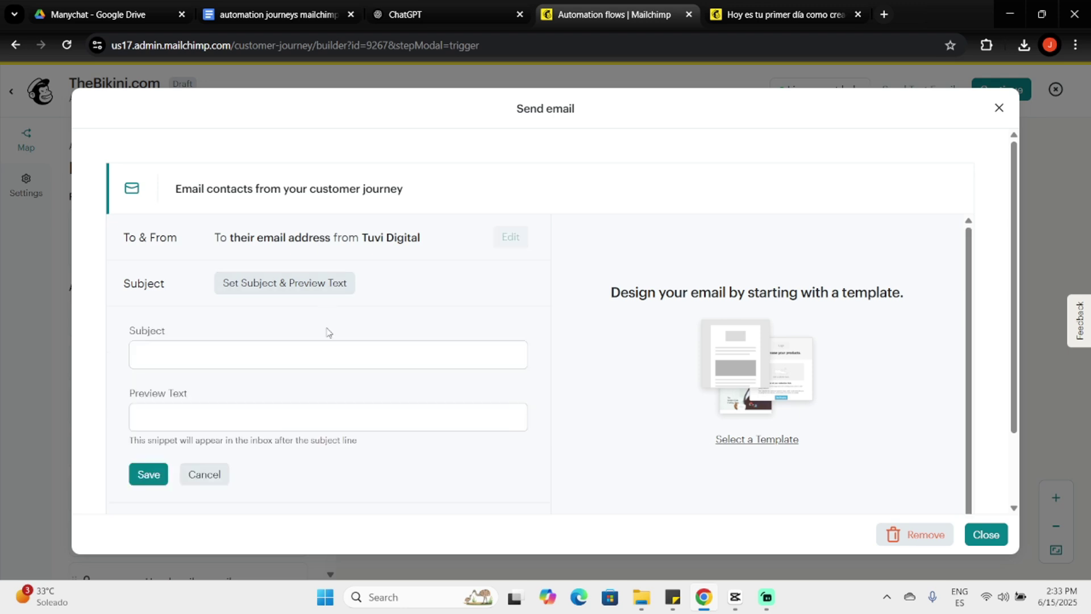
click(328, 352)
text(Thanks for joining!)
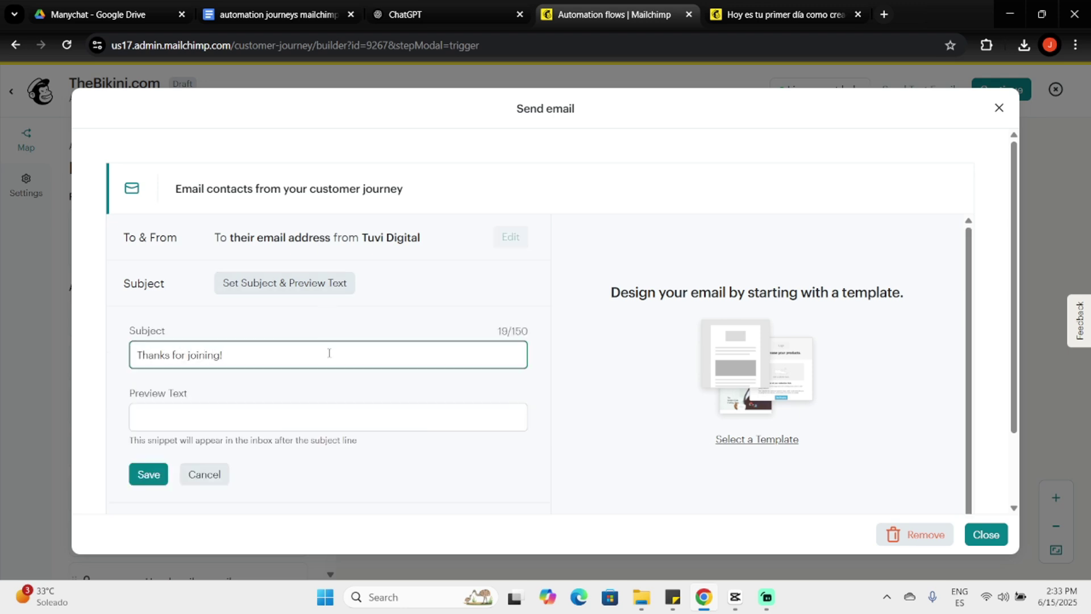
click(328, 420)
text(W)
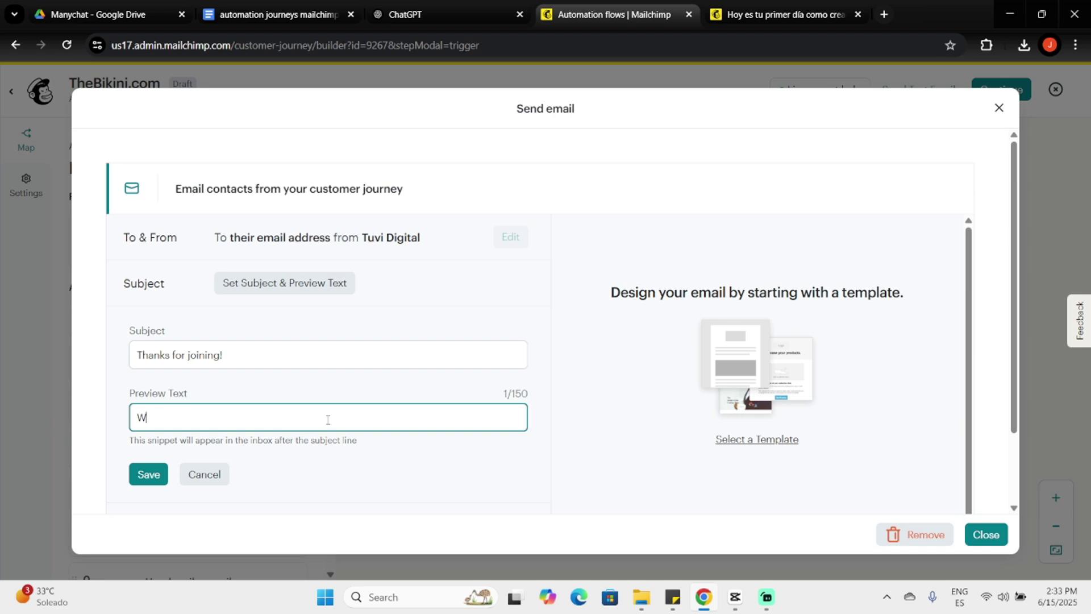
text(elcome to TheBikini.com)
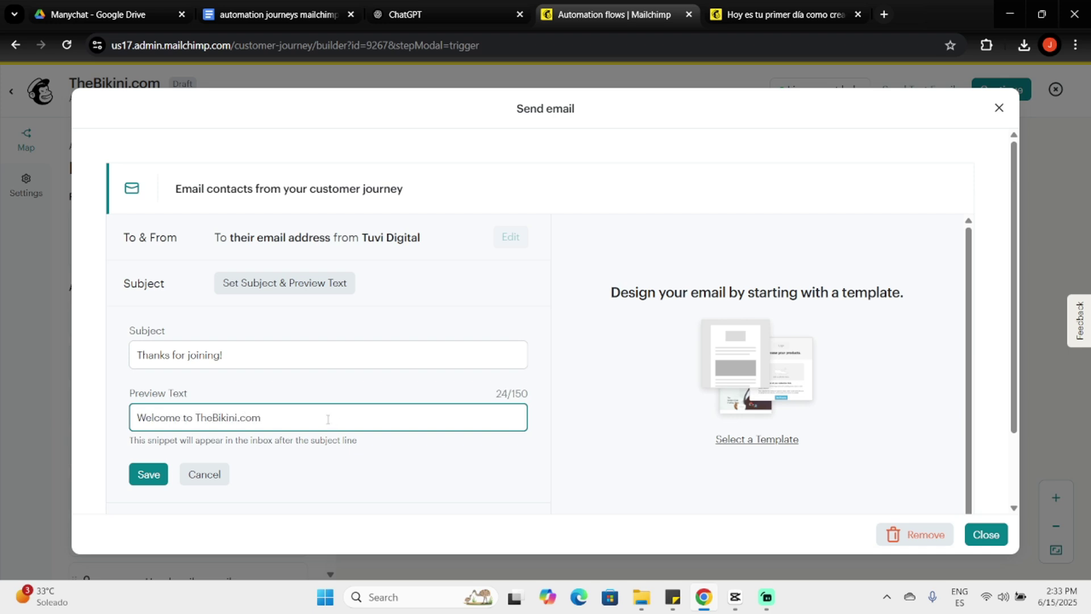
click(148, 474)
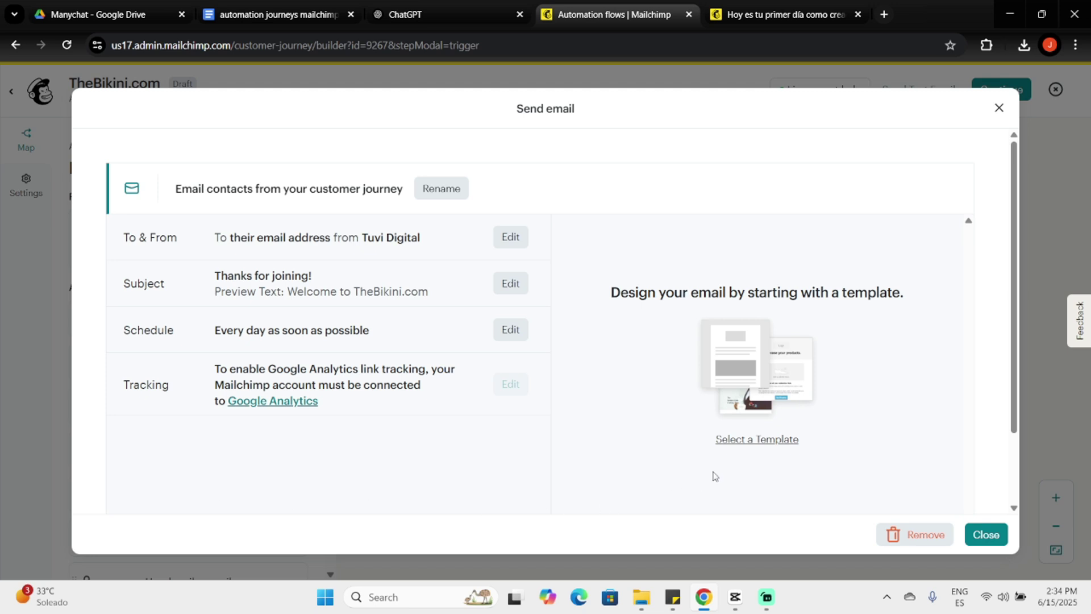
Apply the Minimal template to the welcome email.
click(755, 449)
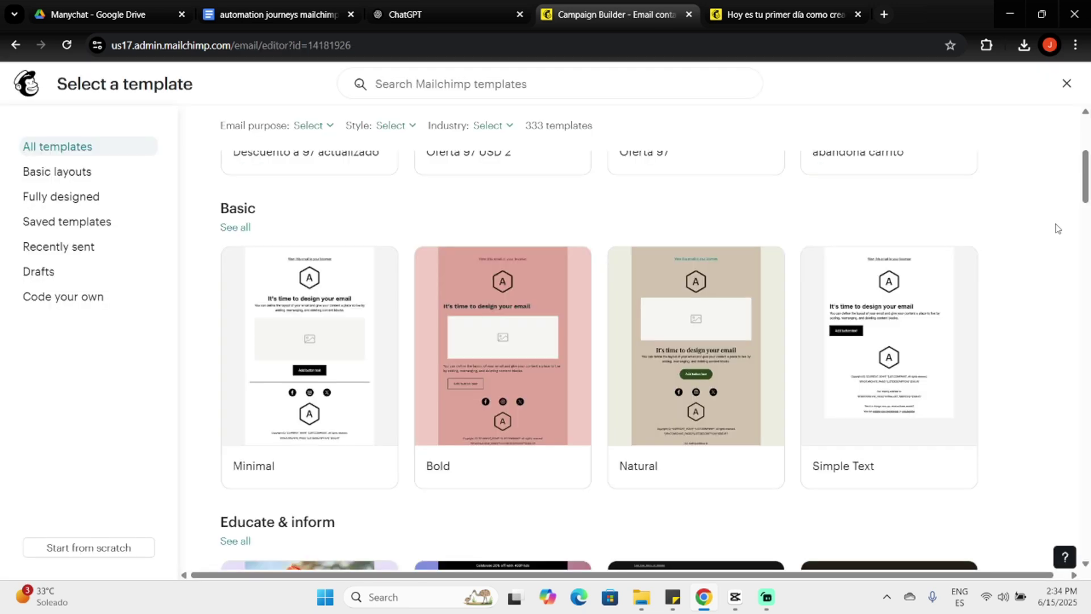
mouse_move(305, 372)
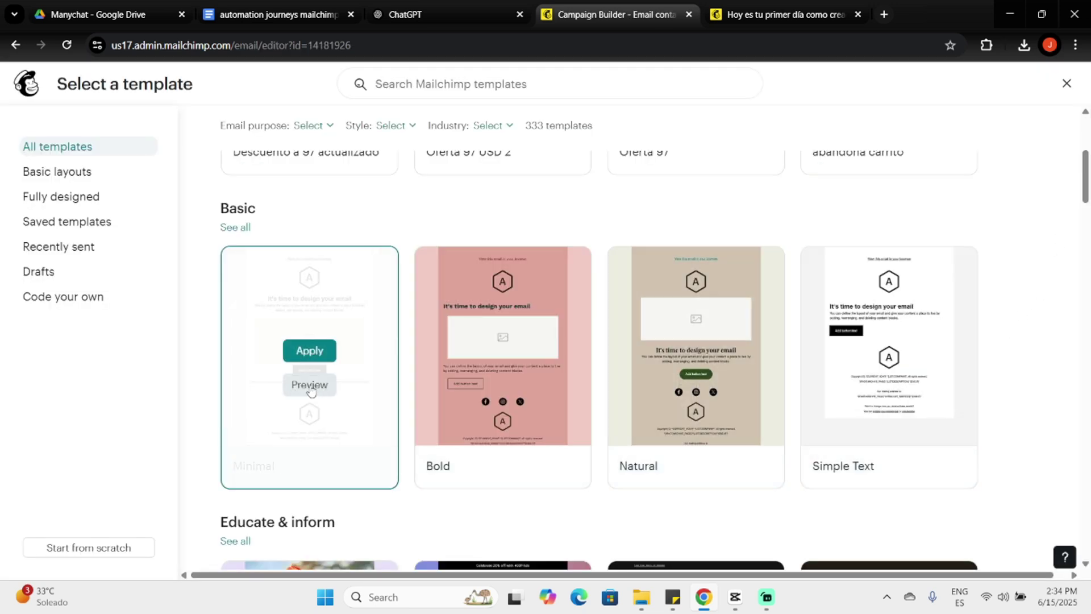
click(308, 353)
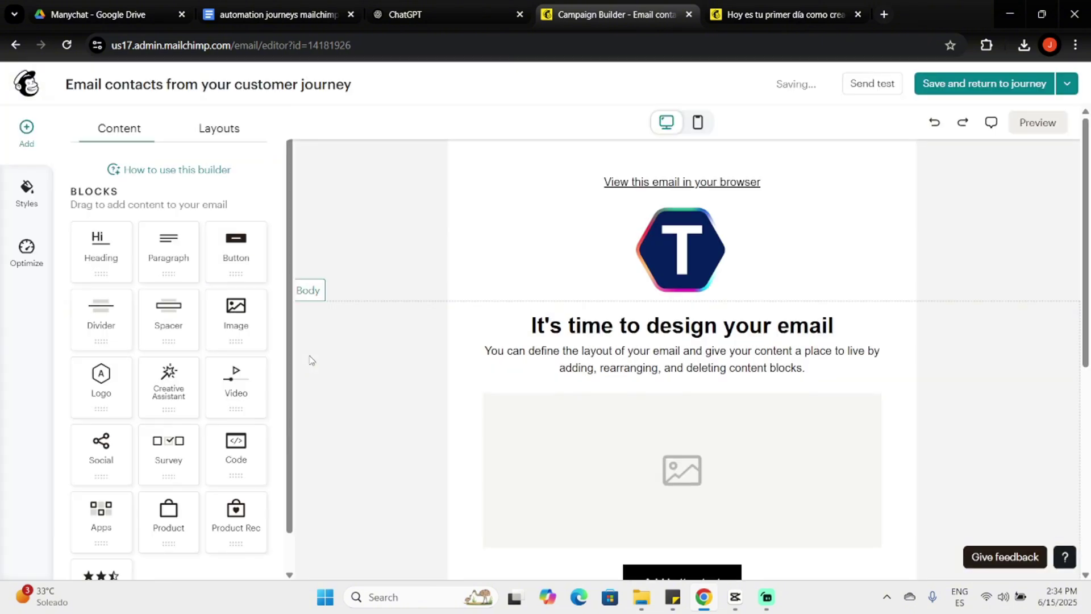
Change the heading to 'Thanks for joining!', body to 'Here is our catalog:', button to 'Open Catalog'.
triple_click(682, 325)
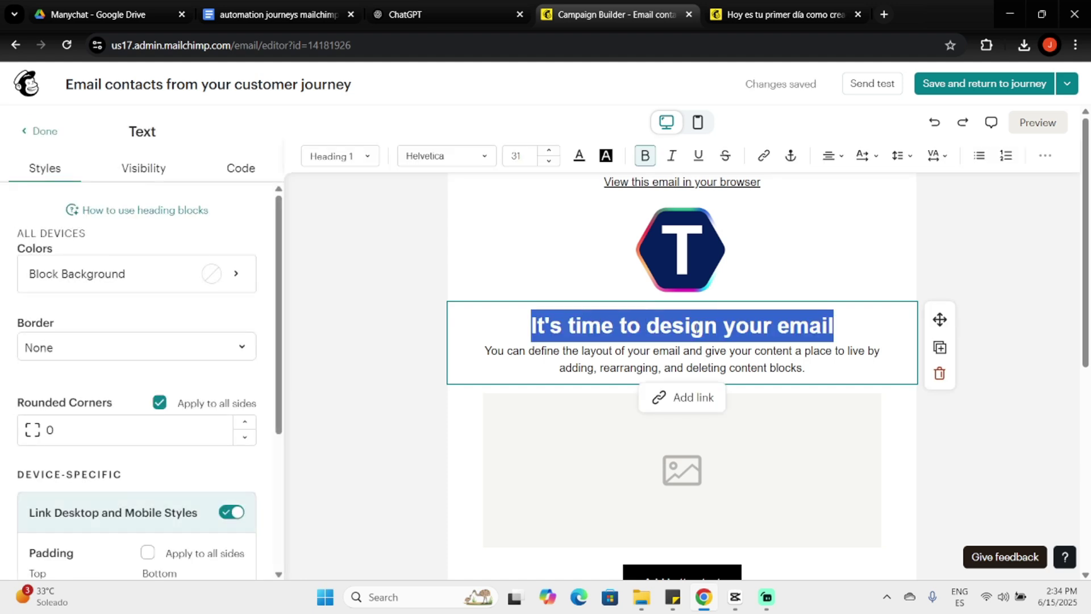
text(Thanks for joining!)
triple_click(768, 357)
text(Here is our catalog:)
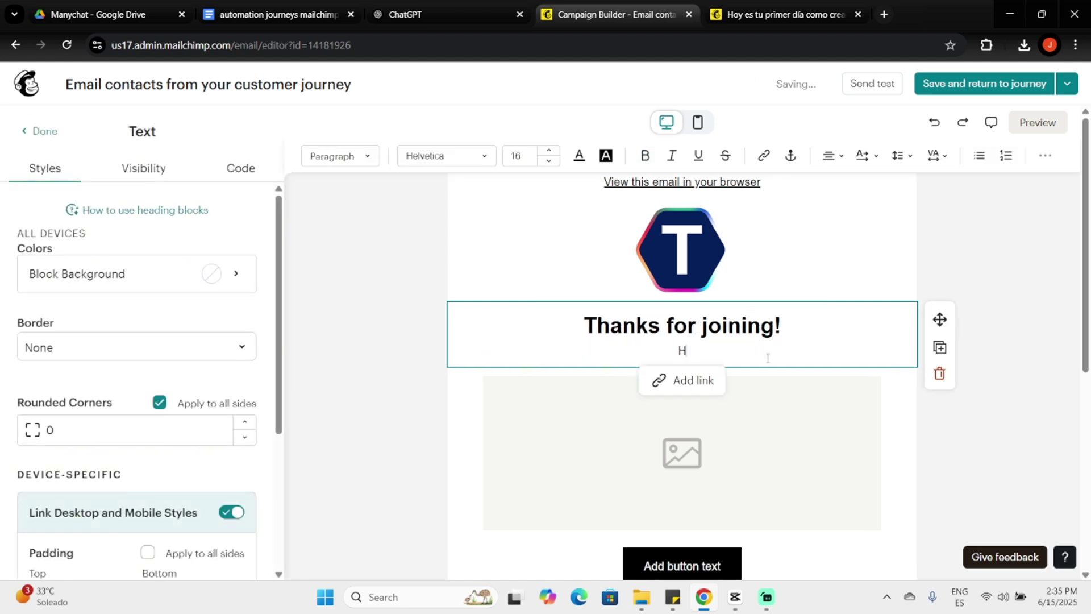
triple_click(691, 567)
text(Open Catalog)
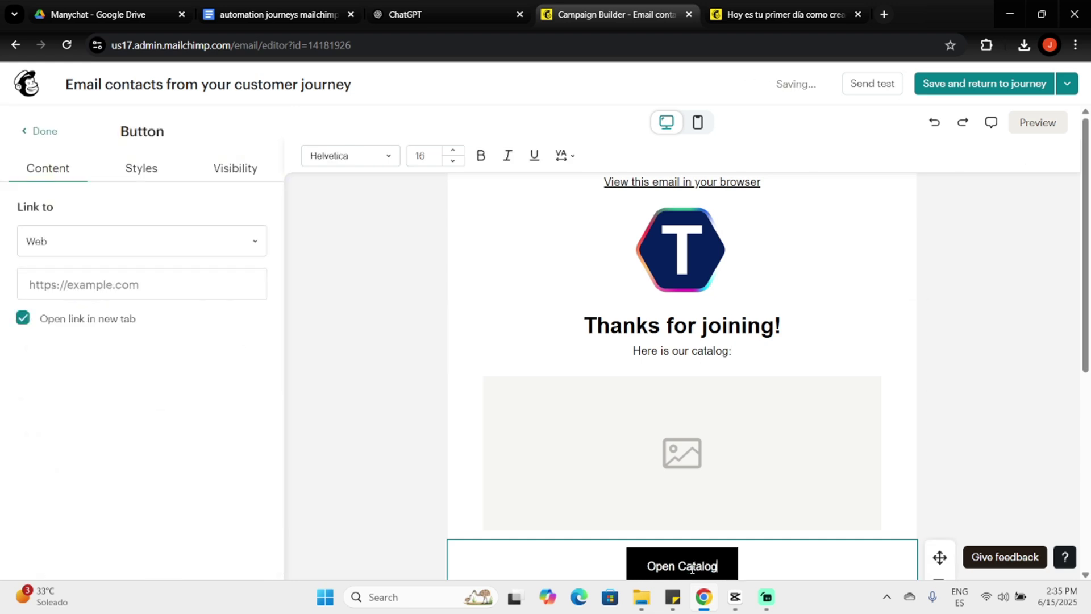
click(48, 134)
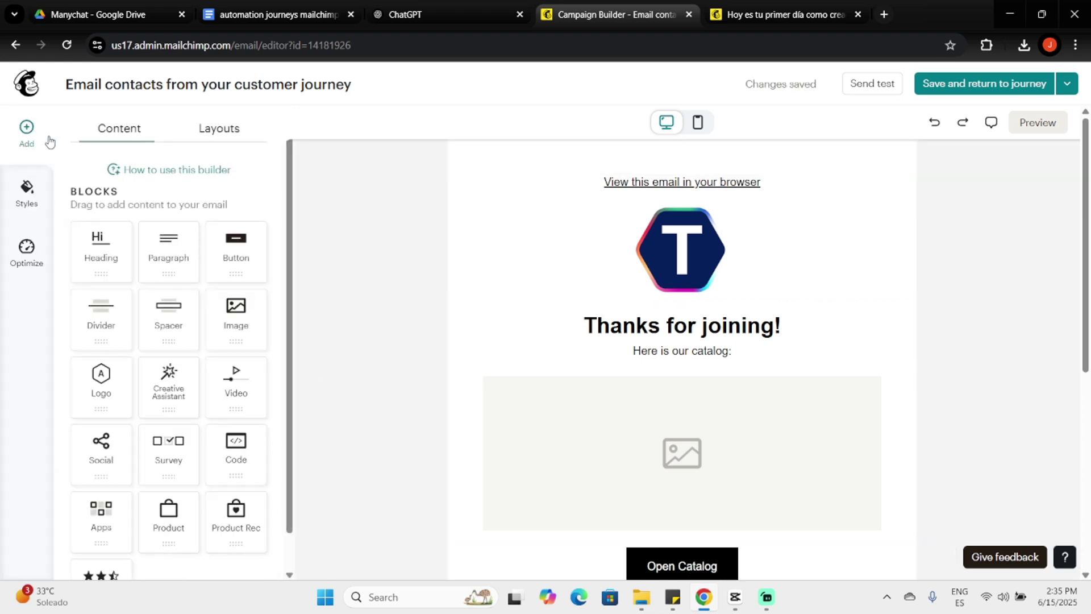
click(26, 249)
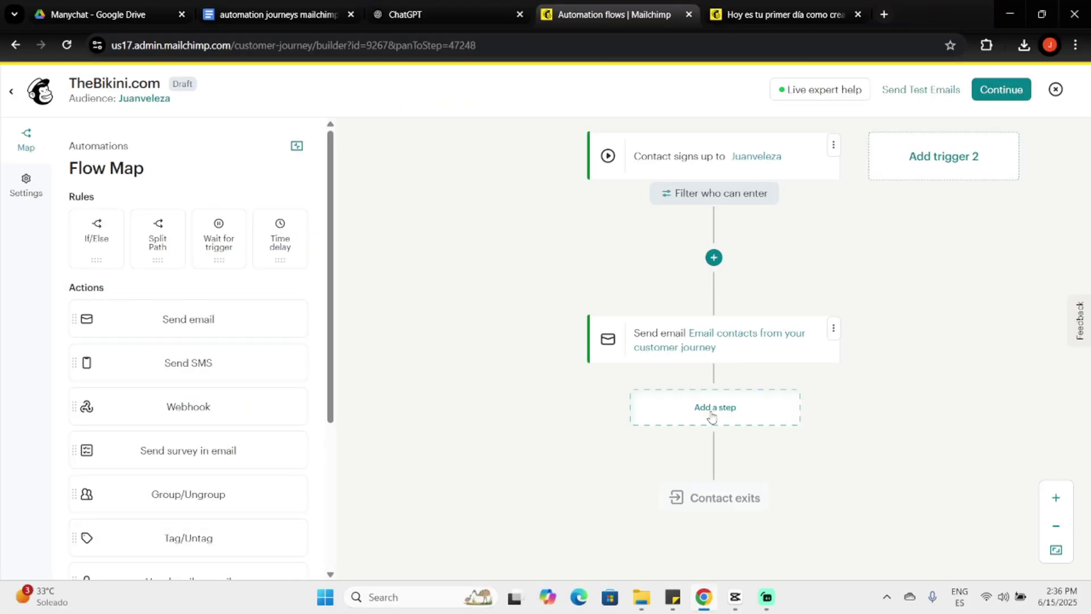
Add a Time delay step after the welcome email set to 1 day.
click(712, 416)
click(868, 380)
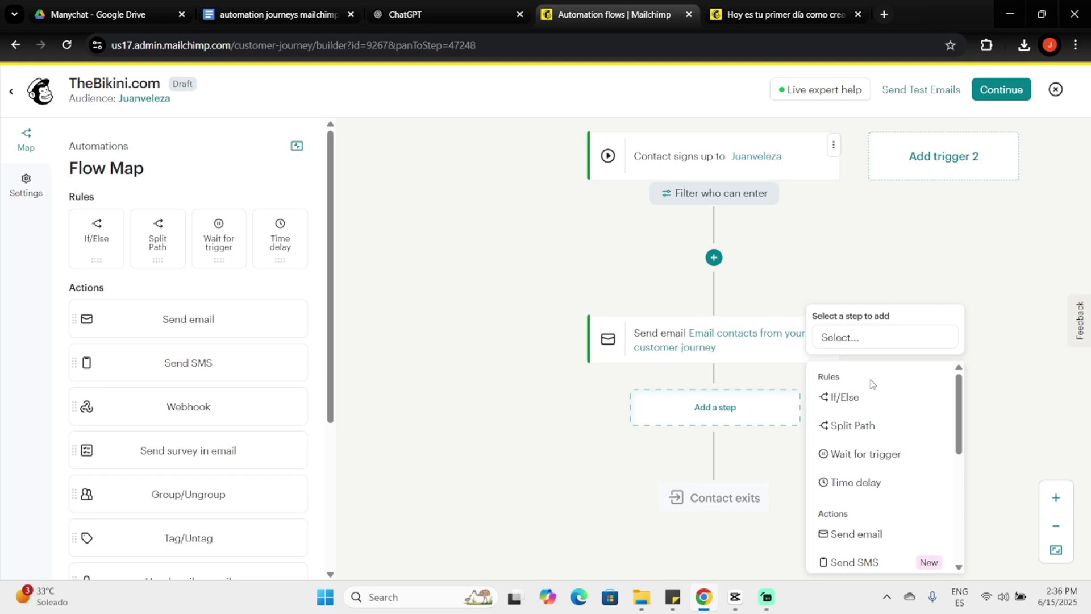
click(874, 483)
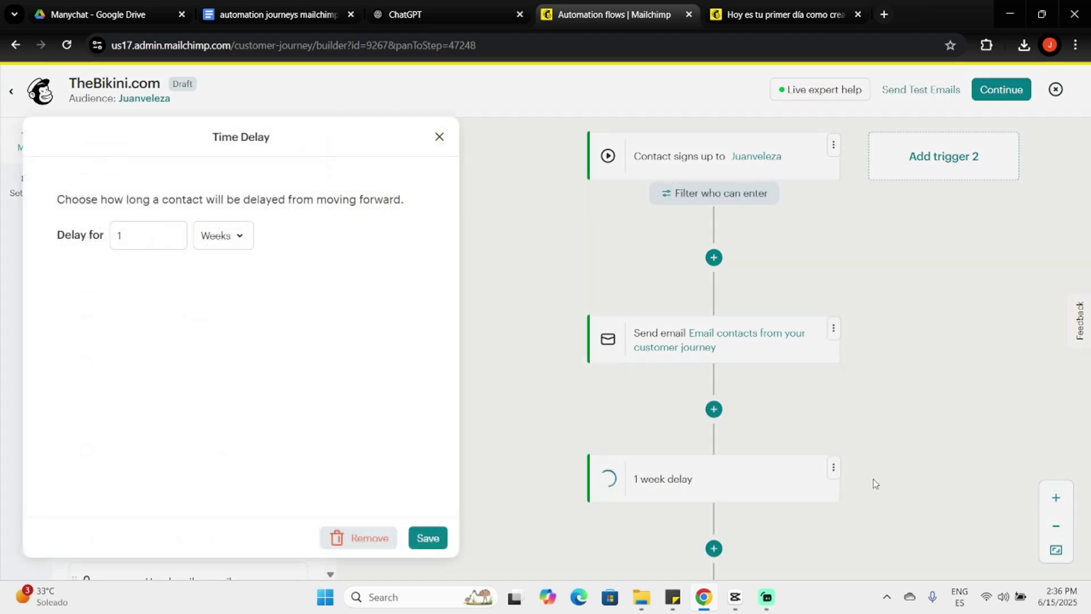
click(224, 235)
click(240, 279)
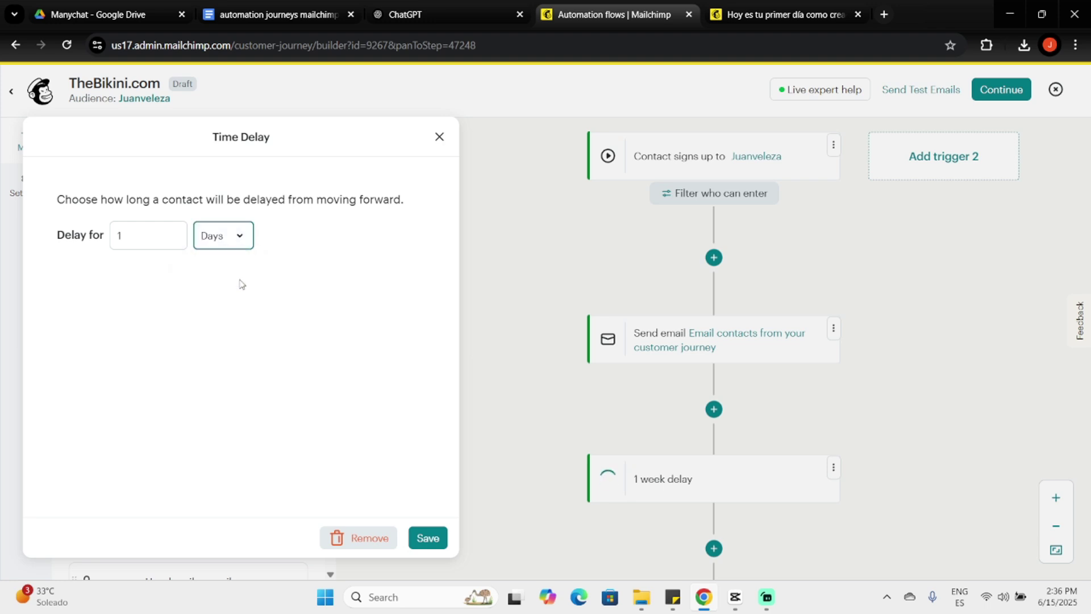
click(427, 538)
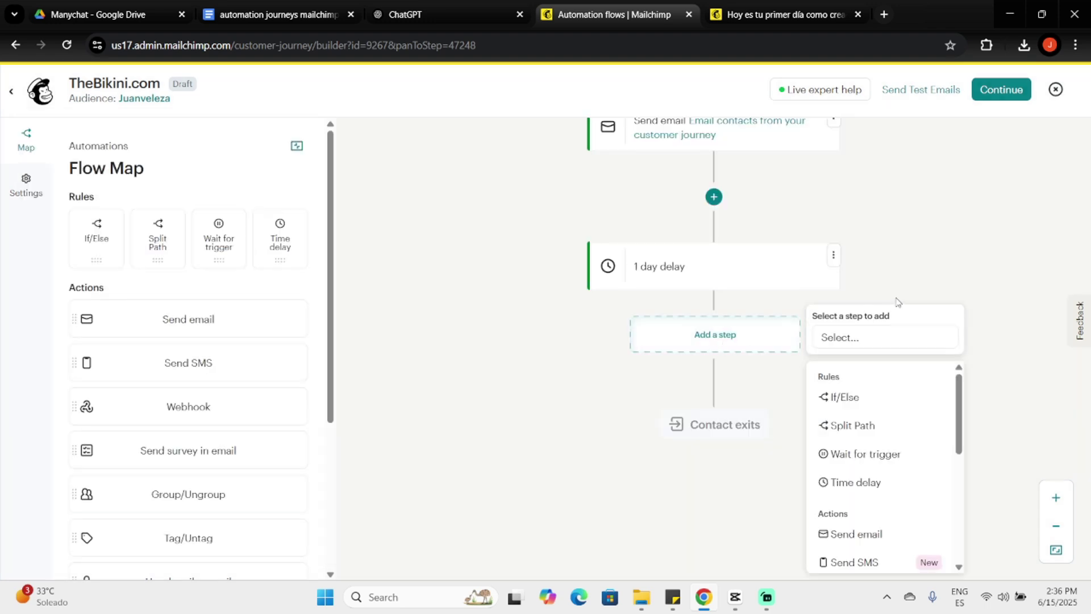
Add a second Send email step with subject 'Special Discount' plus an emoji.
click(895, 533)
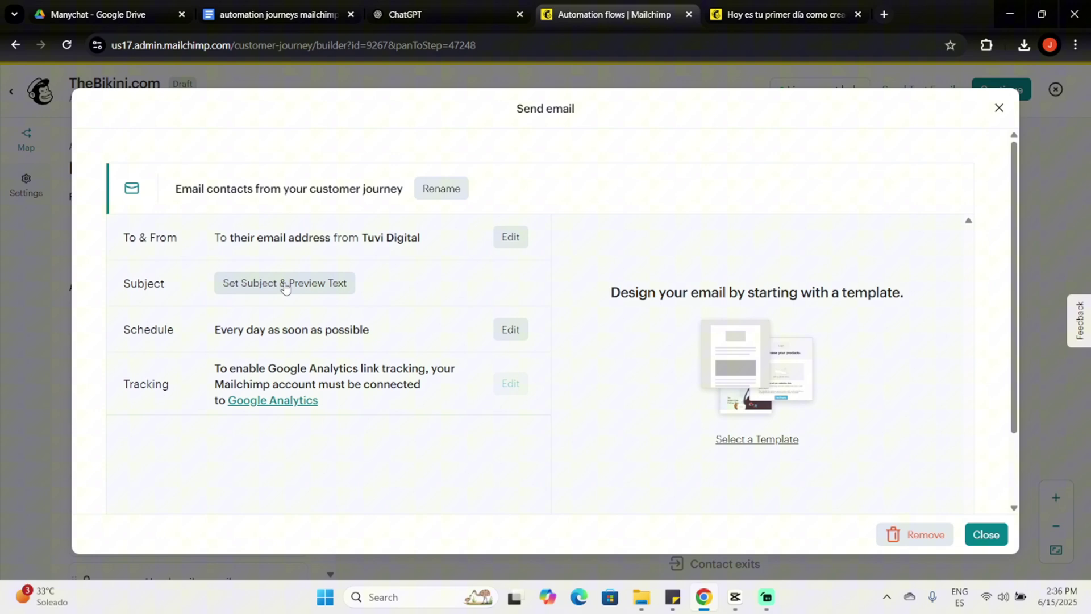
click(285, 284)
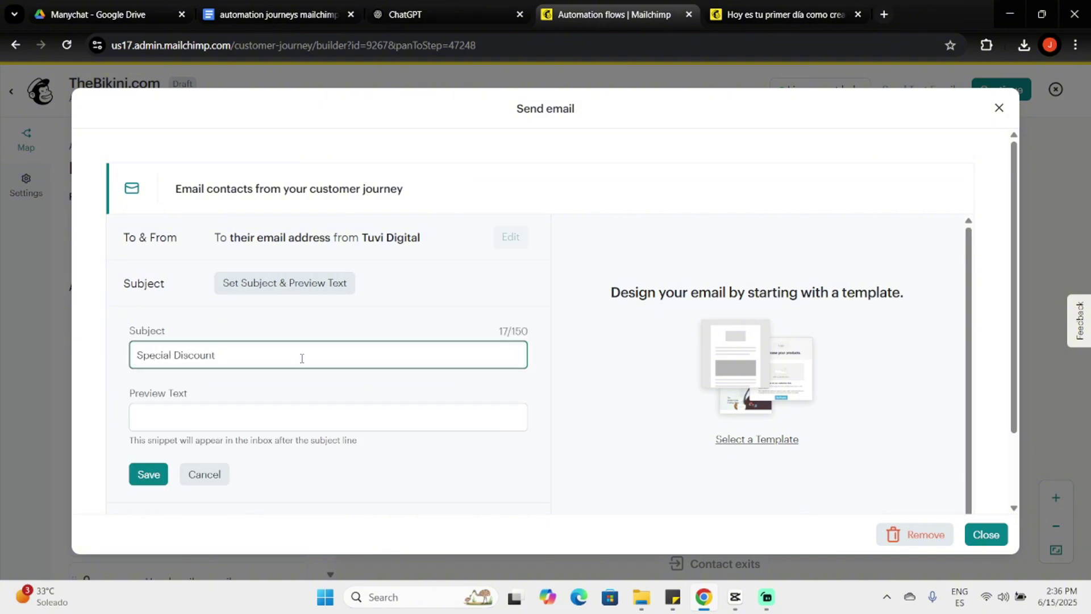
text(Special Discount)
right_click(301, 358)
click(324, 41)
click(360, 214)
click(341, 423)
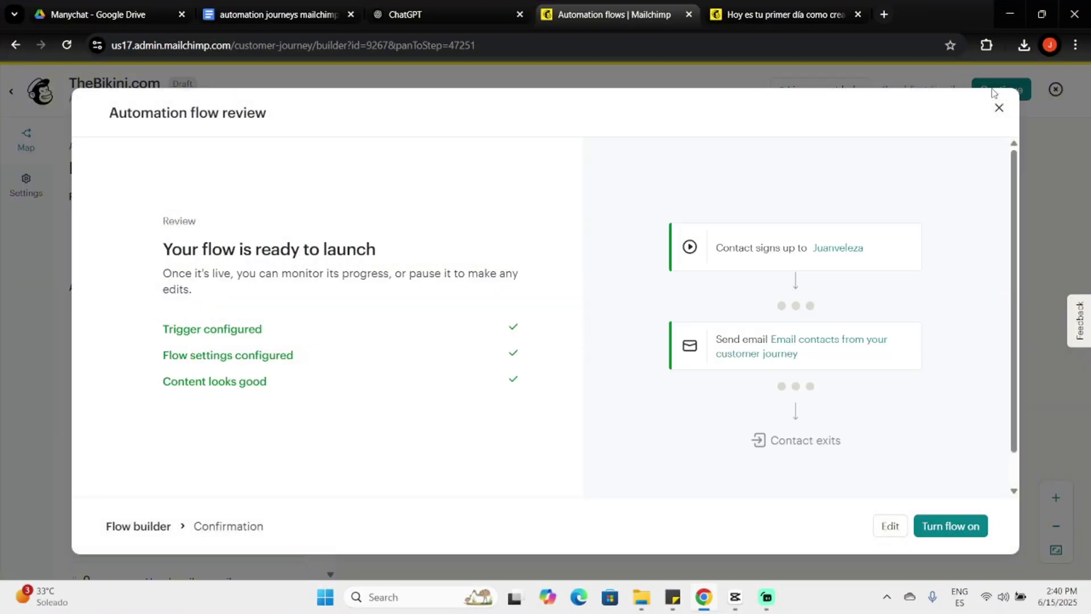
Turn on the TheBikini.com flow from the launch review.
click(959, 530)
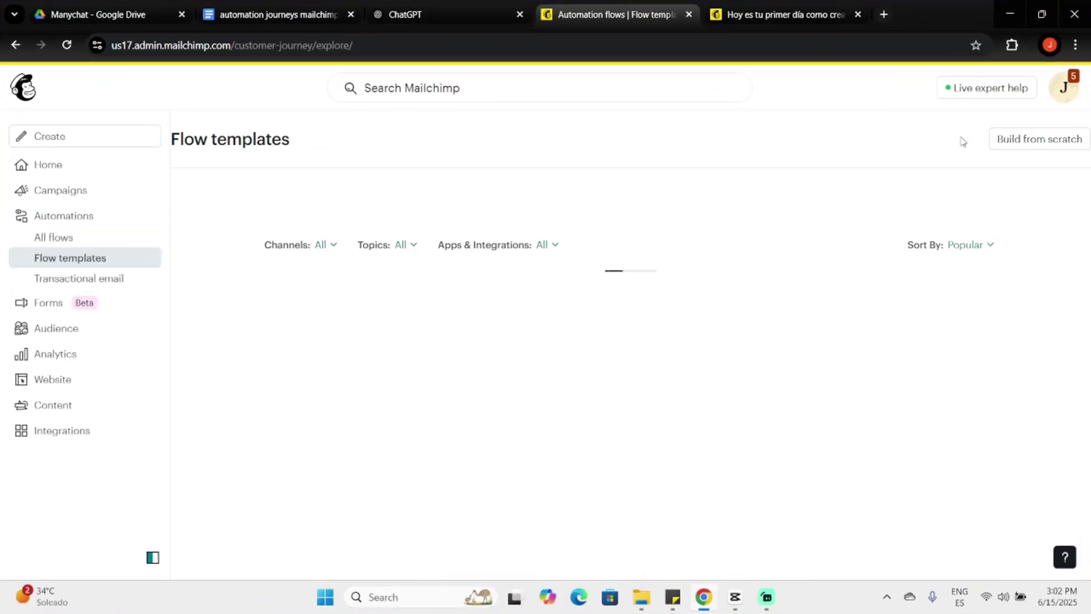
Find and open the 'Send WhatsApp messages to celebrate birthdays' flow template.
scroll(962, 179, down, 8)
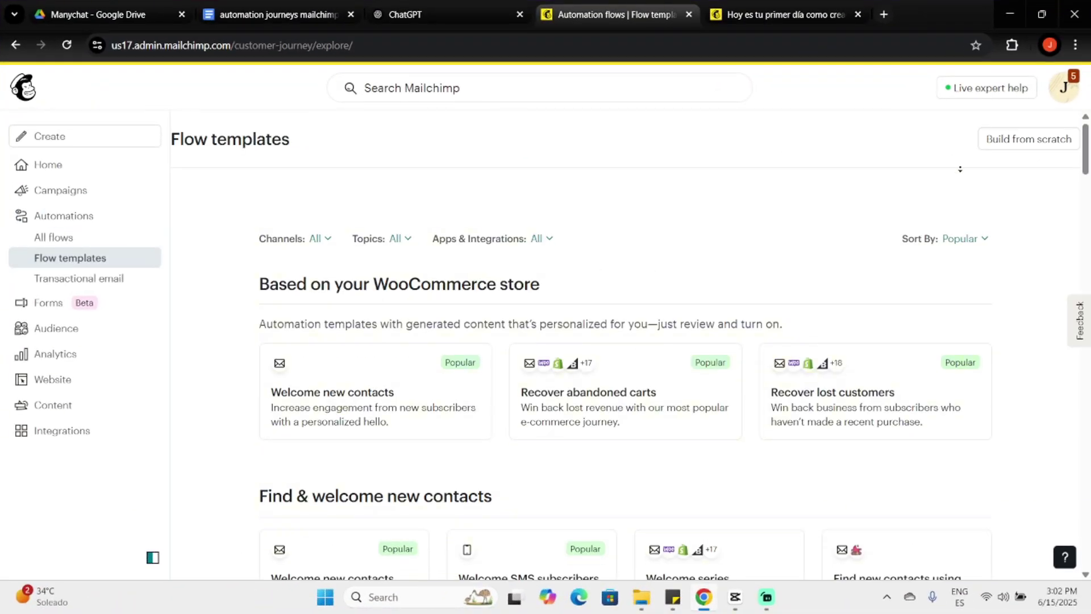
scroll(962, 179, down, 10)
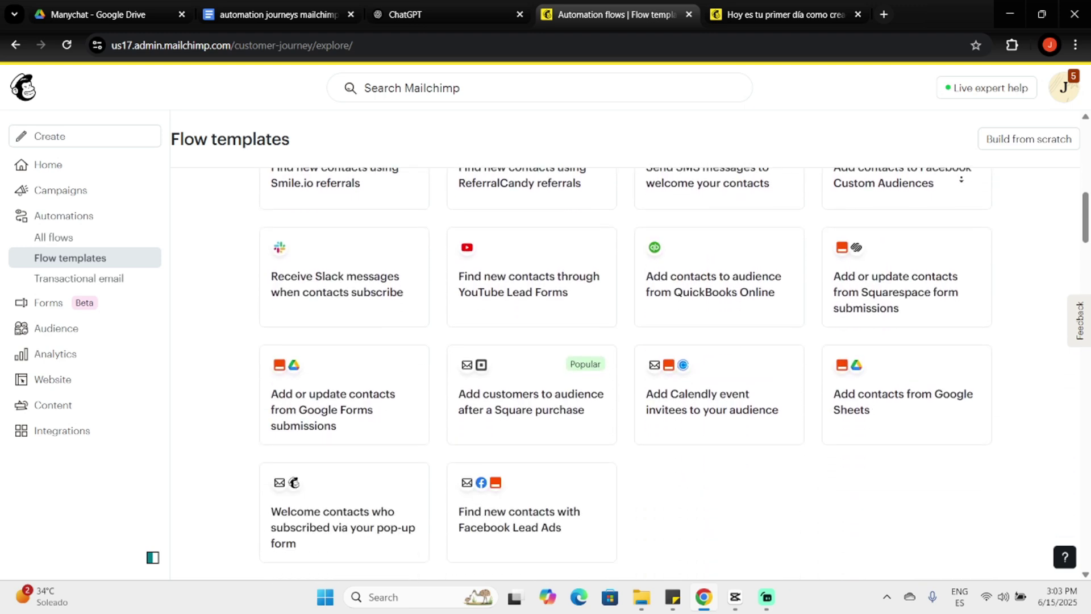
scroll(962, 179, down, 10)
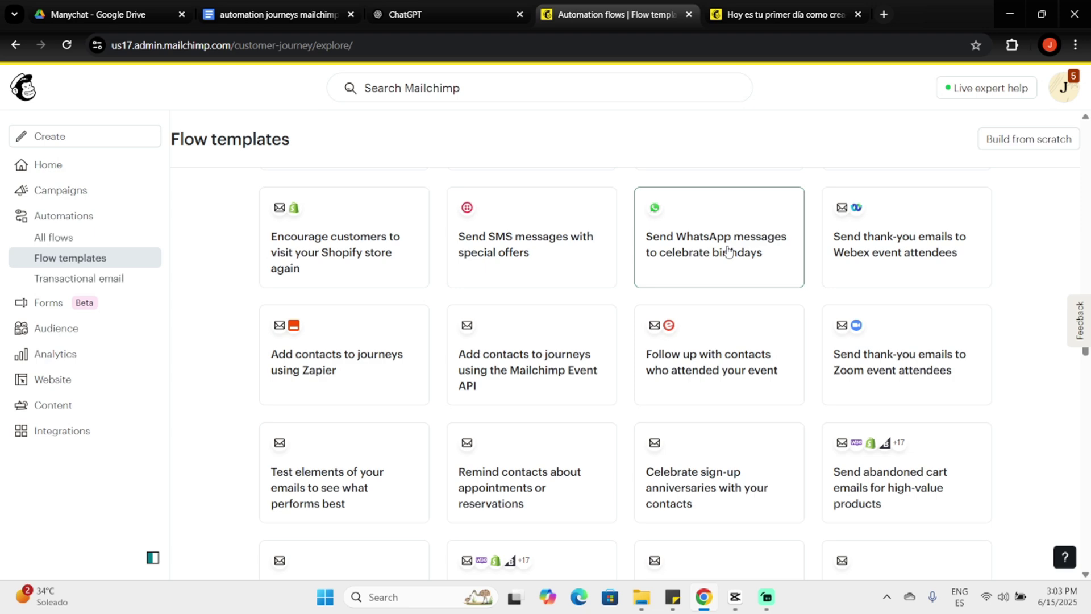
click(728, 252)
scroll(725, 245, down, 5)
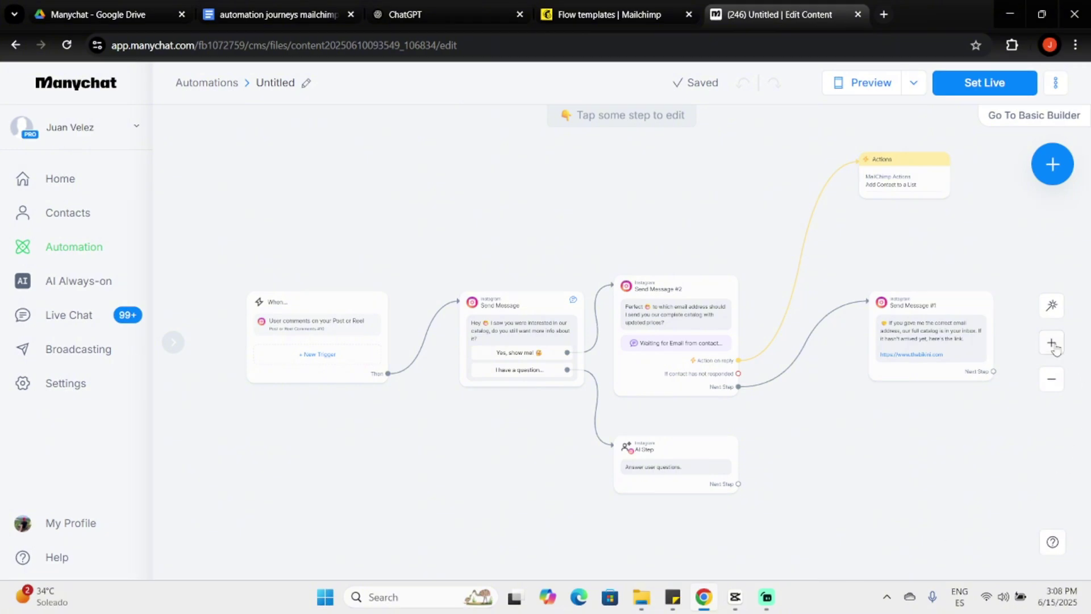
Inspect the Add Contact to a List action's settings, then browse the Manychat Contacts list.
click(1052, 344)
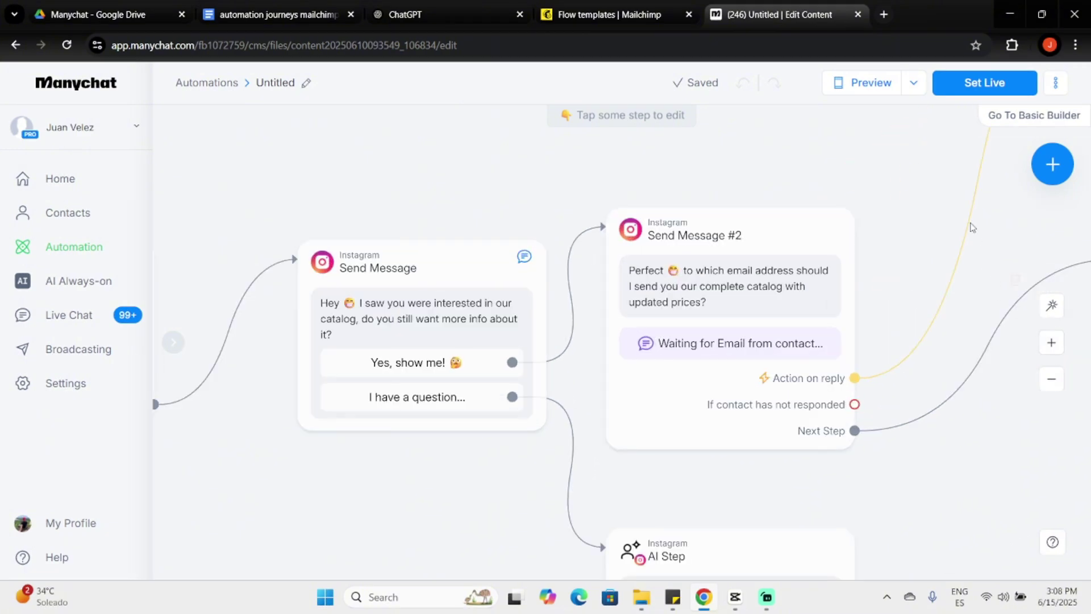
drag(953, 190, 349, 445)
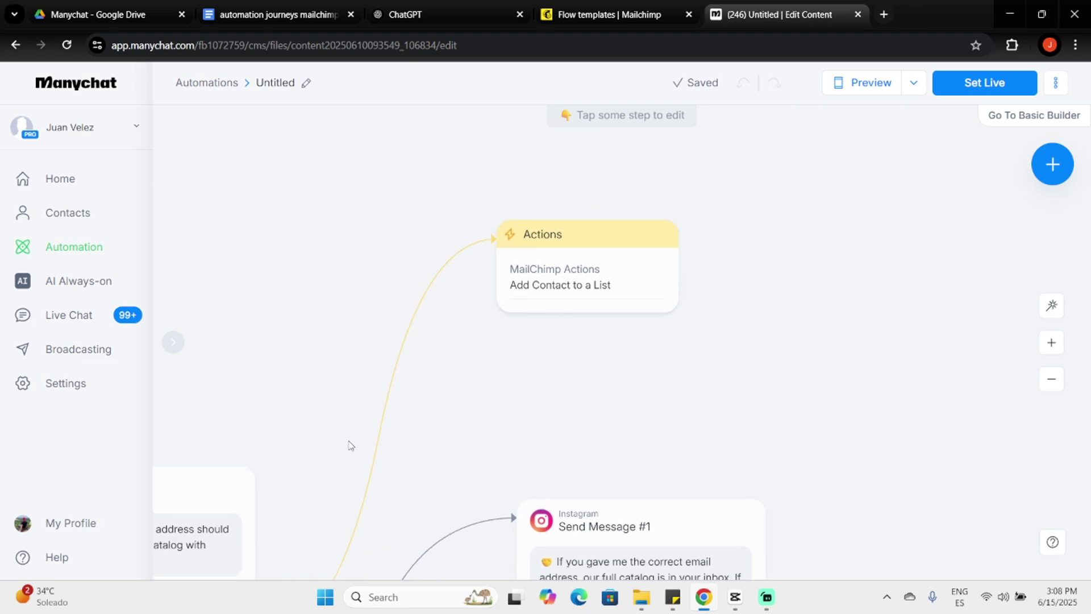
click(610, 291)
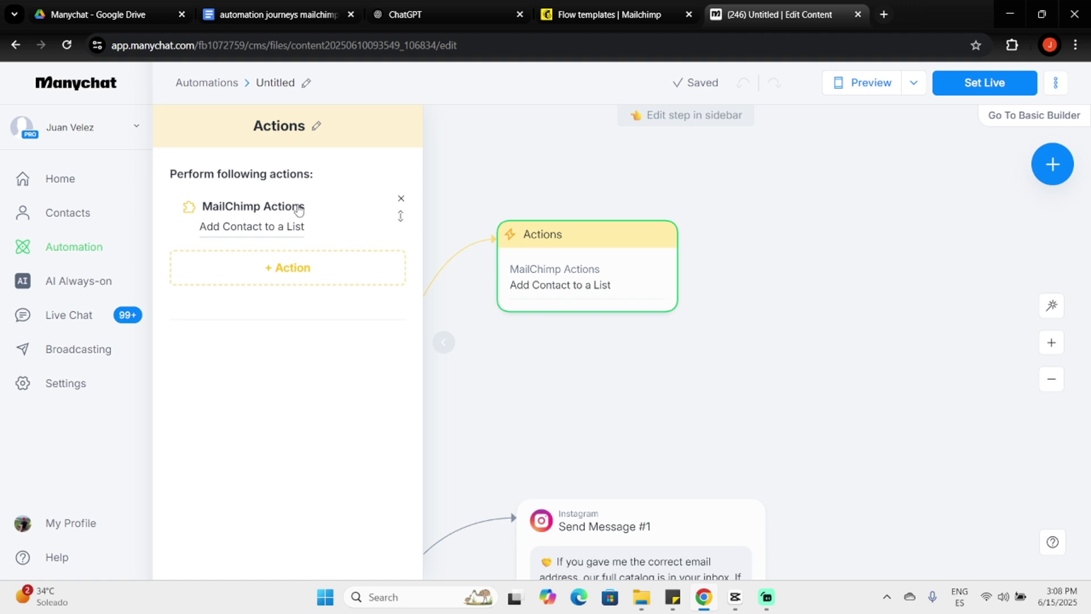
click(95, 220)
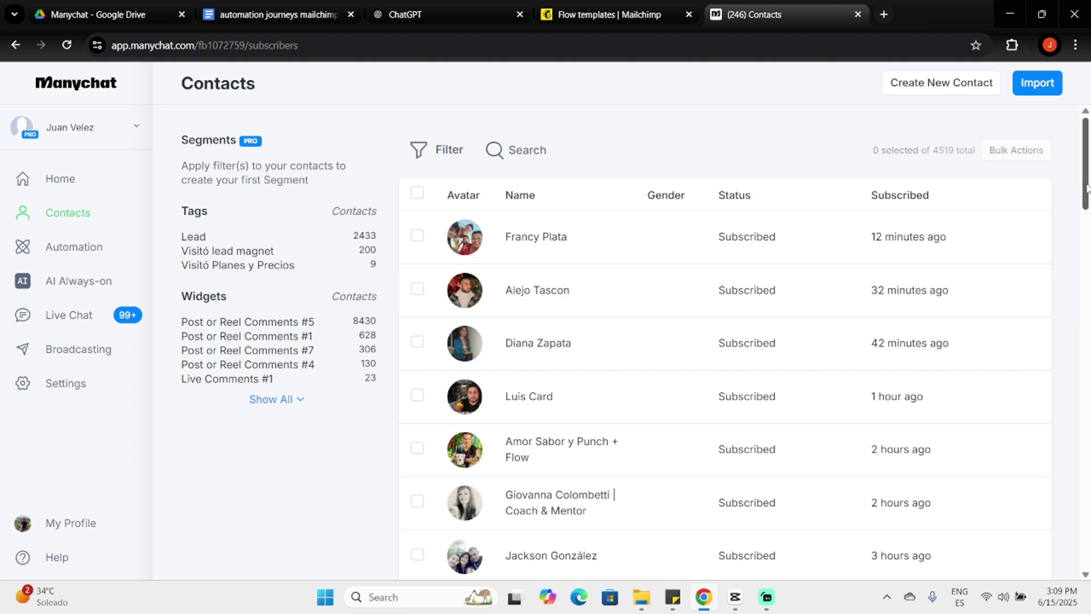
drag(1087, 188, 1087, 560)
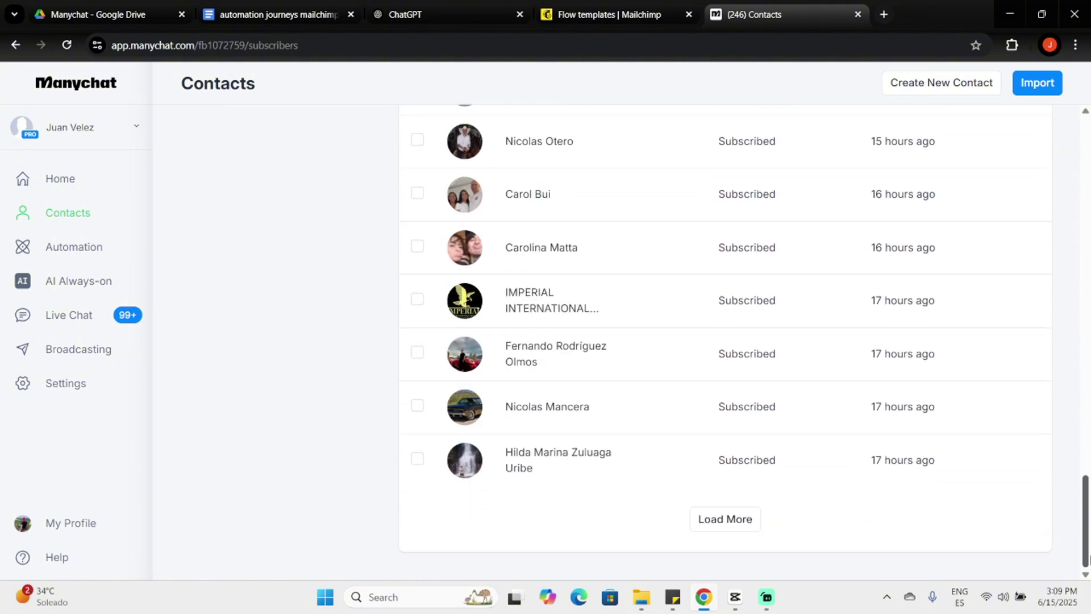